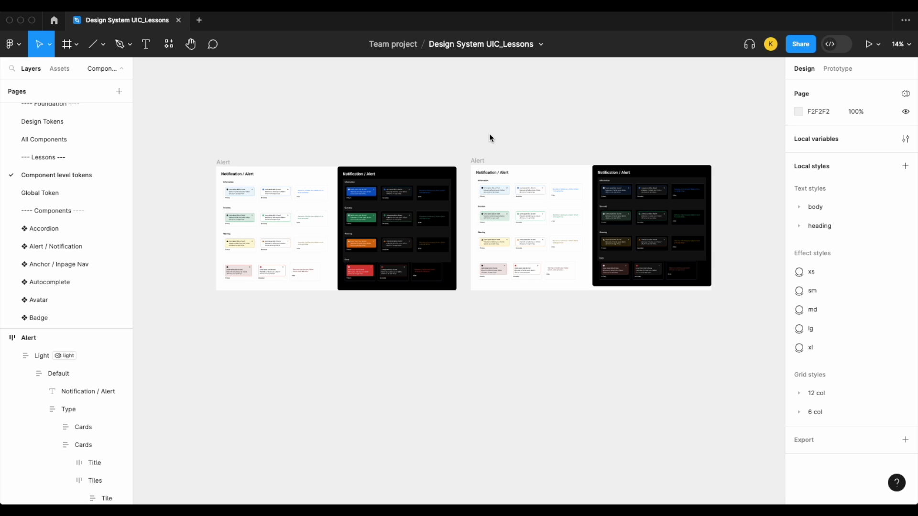
- Pan and zoom across the Global Surface Tokens diagram to inspect the Information circle's fill
scroll(490, 139, "up", 2)
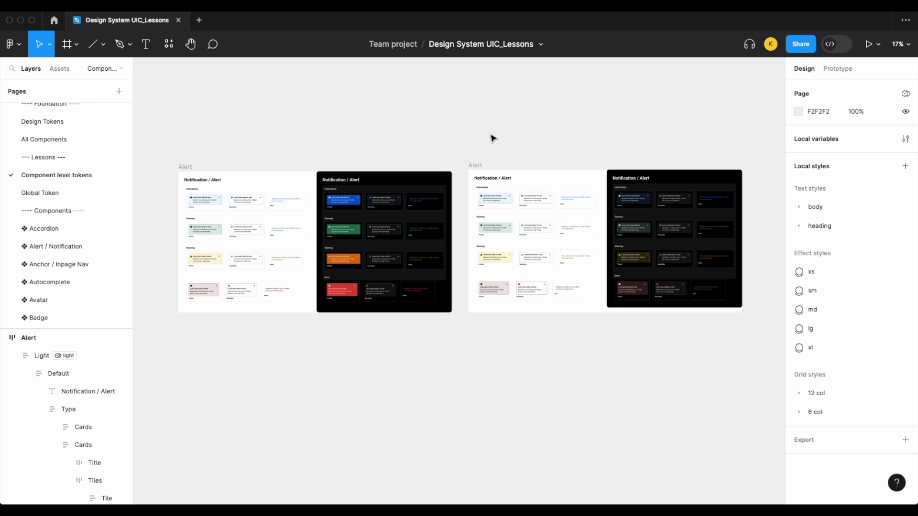
scroll(621, 164, "up", 3)
scroll(621, 164, "right", 3)
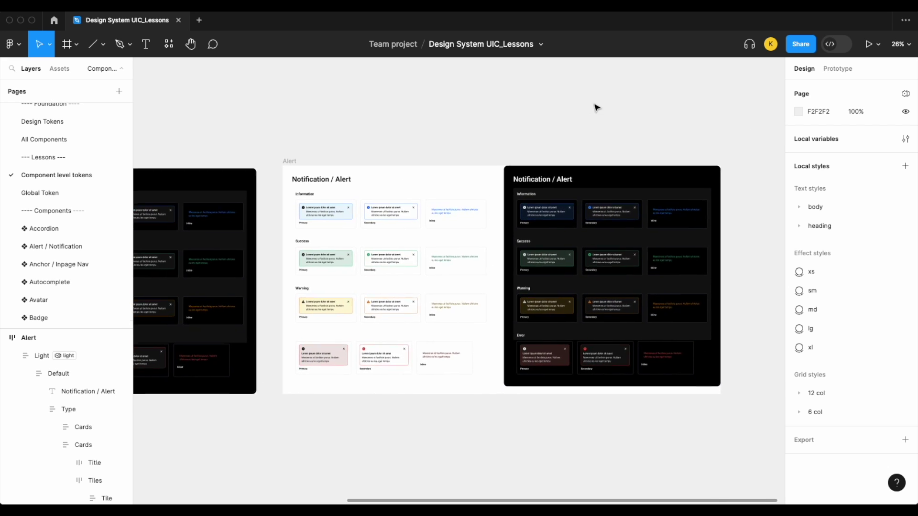
scroll(529, 140, "up", 2)
scroll(530, 139, "down", 3)
scroll(531, 140, "down", 1)
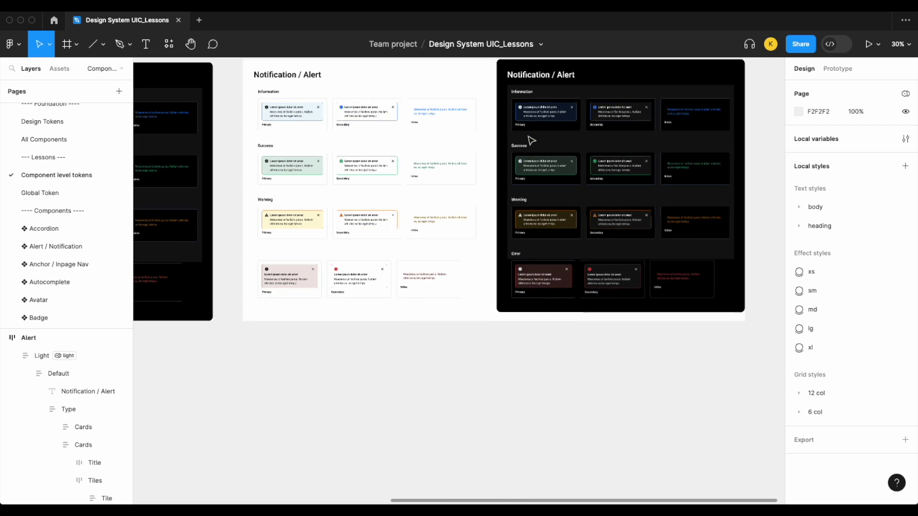
scroll(530, 140, "right", 3)
scroll(478, 229, "left", 4)
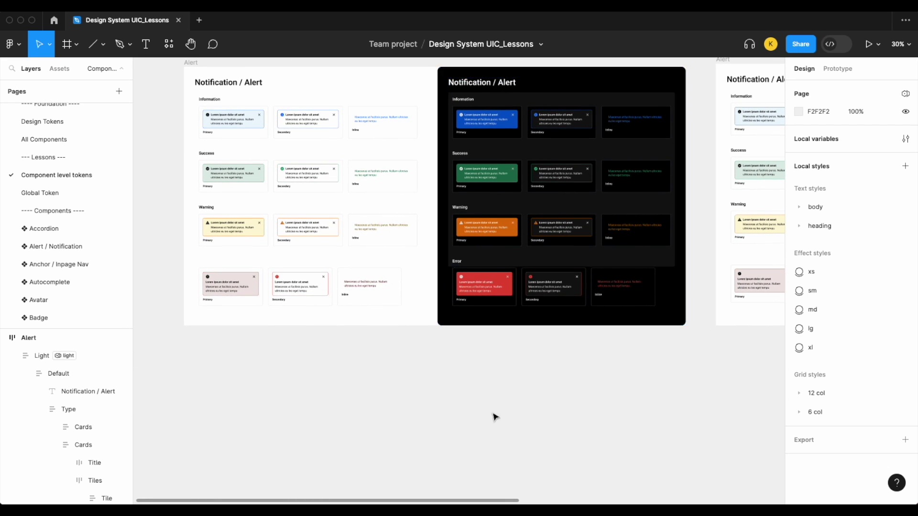
scroll(495, 369, "up", 1)
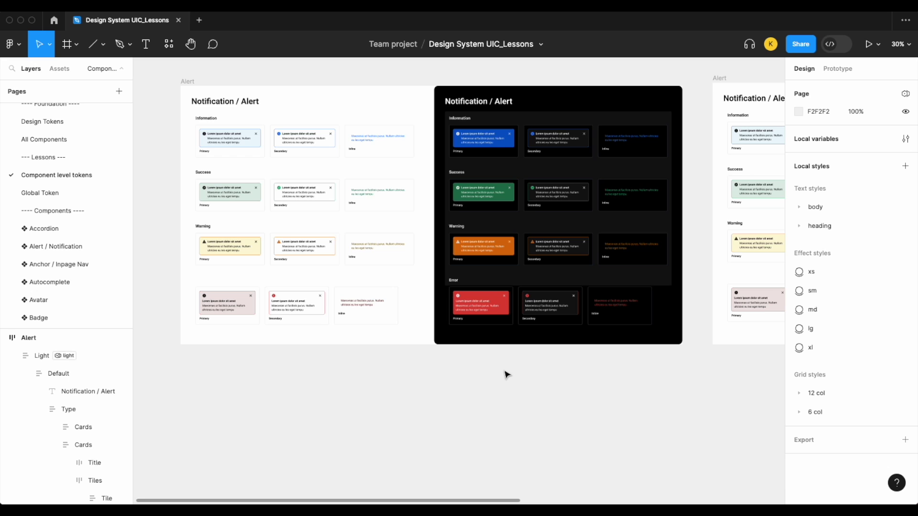
scroll(507, 378, "down", 5)
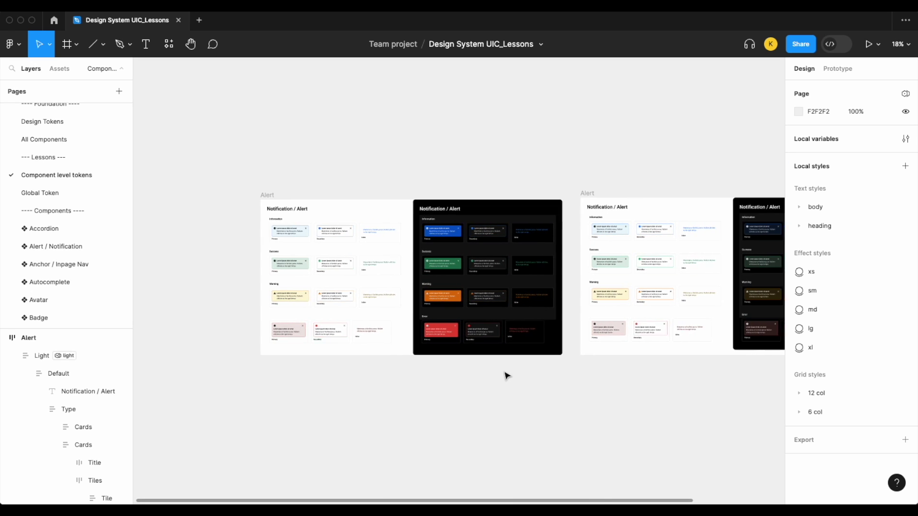
scroll(506, 387, "up", 2)
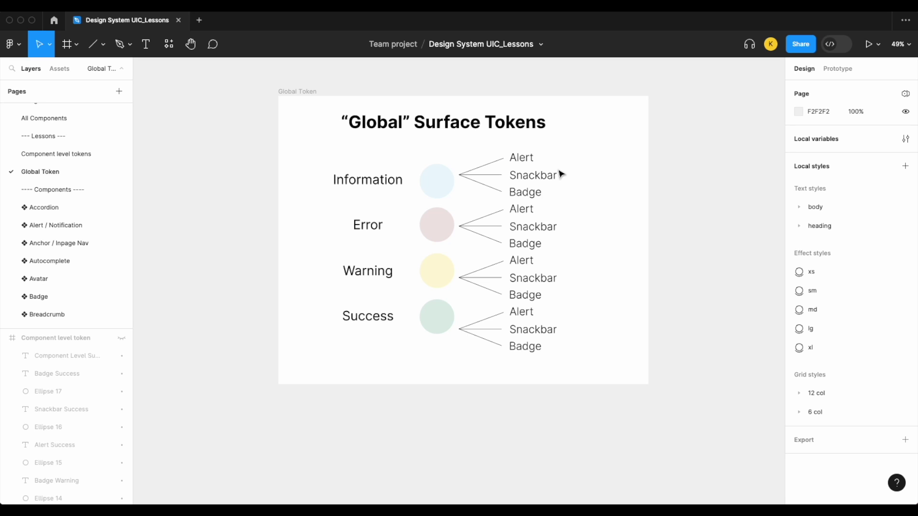
left_click(441, 181)
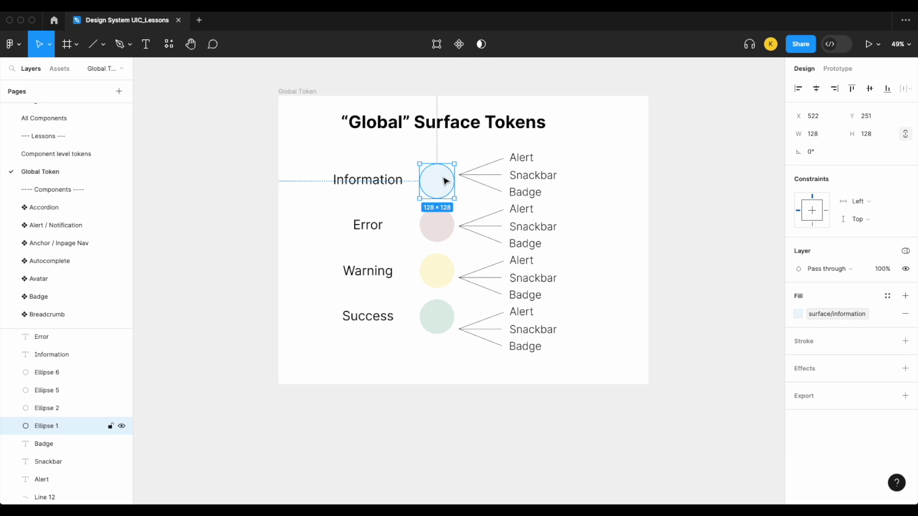
left_click(429, 234)
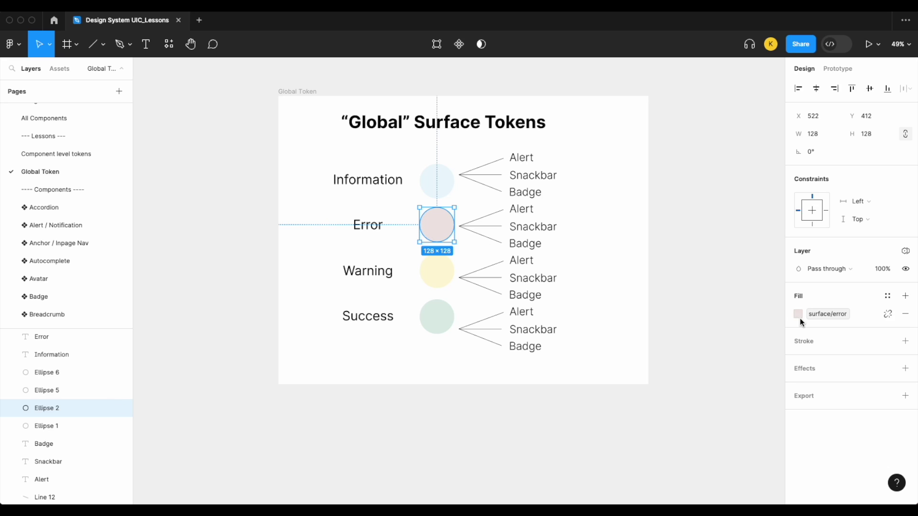
left_click(437, 270)
left_click(442, 325)
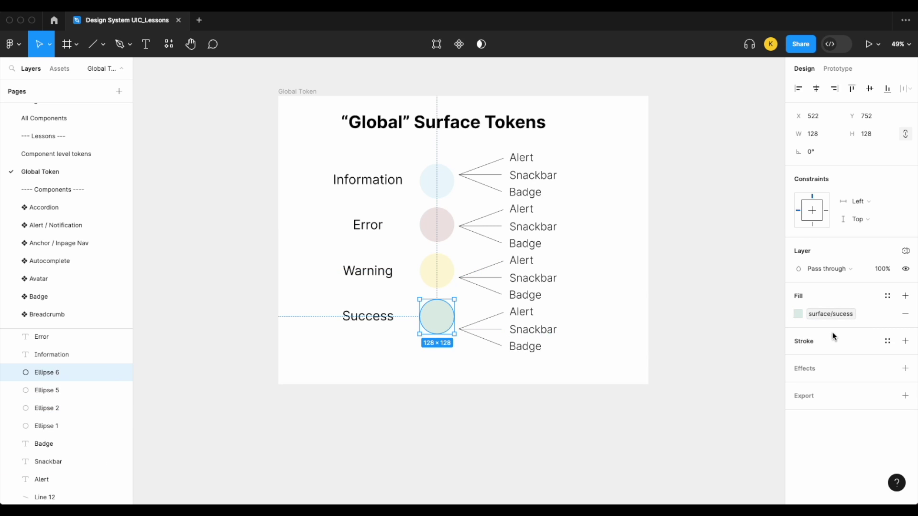
left_click(639, 329)
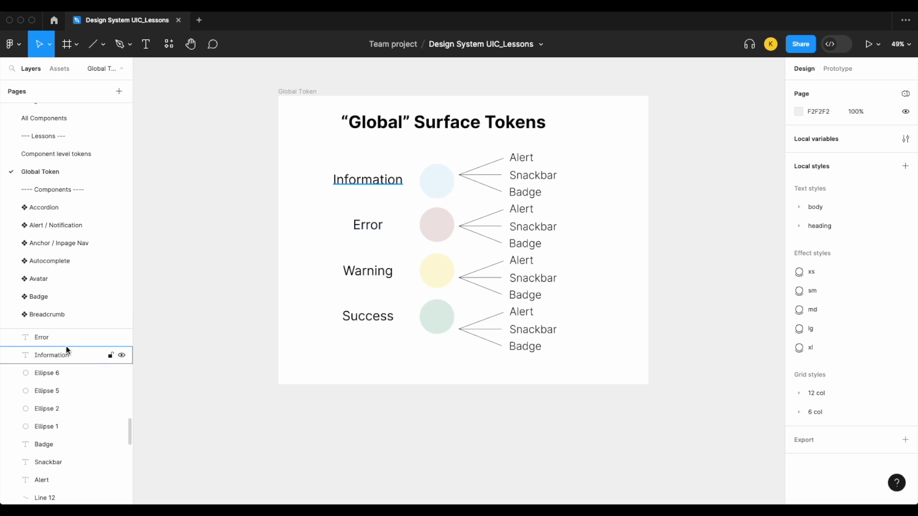
scroll(115, 345, "down", 5)
scroll(510, 315, "right", 15)
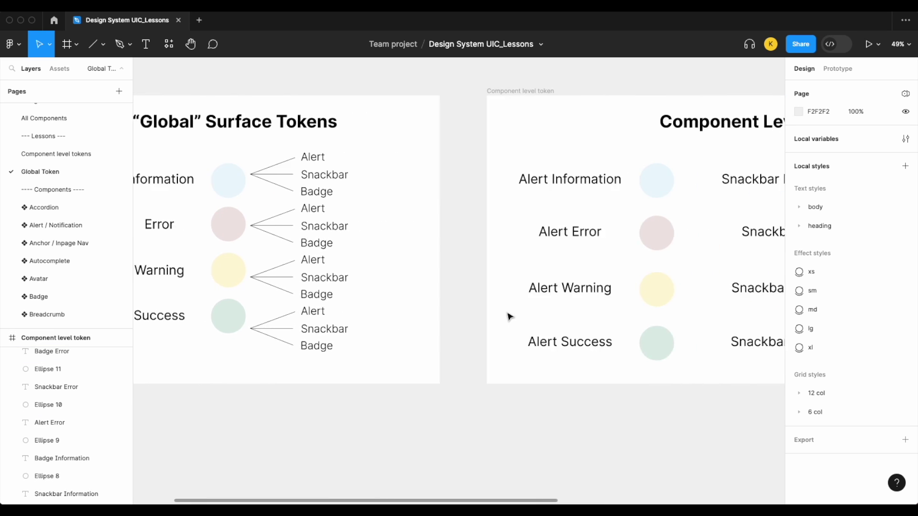
scroll(516, 317, "left", 1)
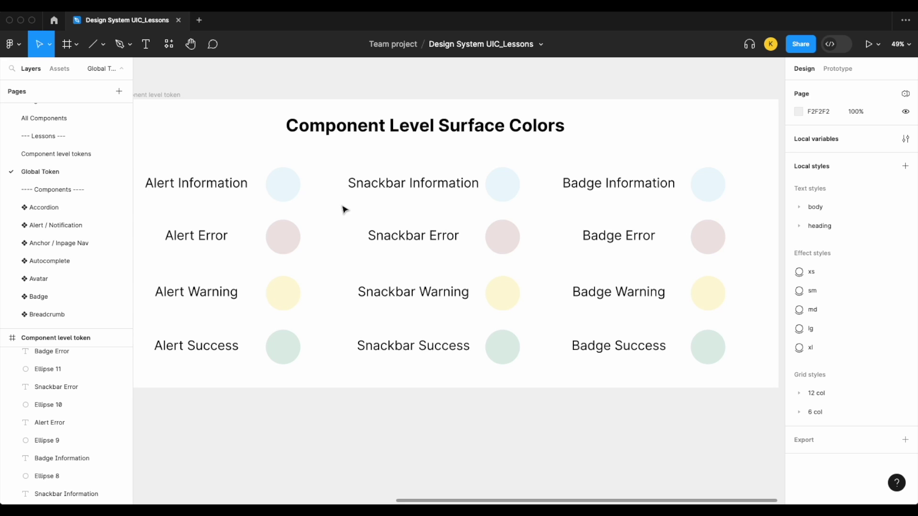
scroll(328, 213, "down", 1)
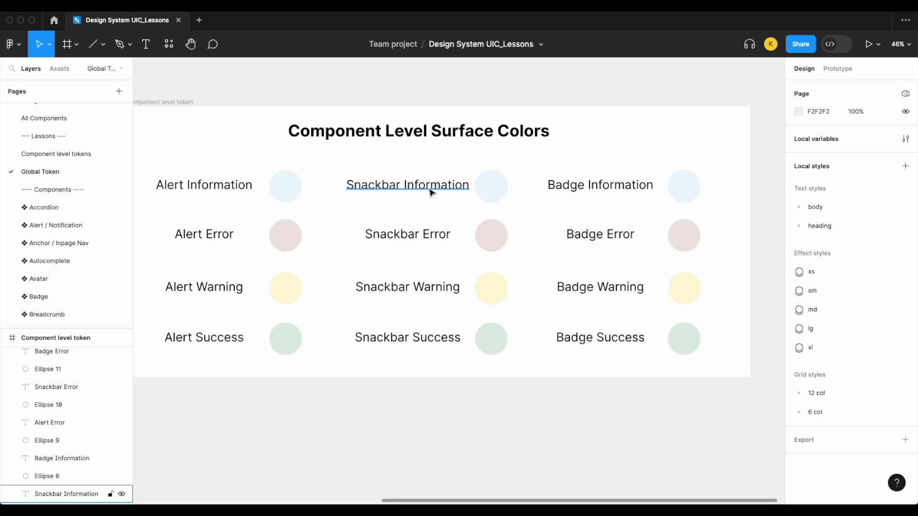
scroll(585, 200, "down", 5)
scroll(581, 199, "up", 3)
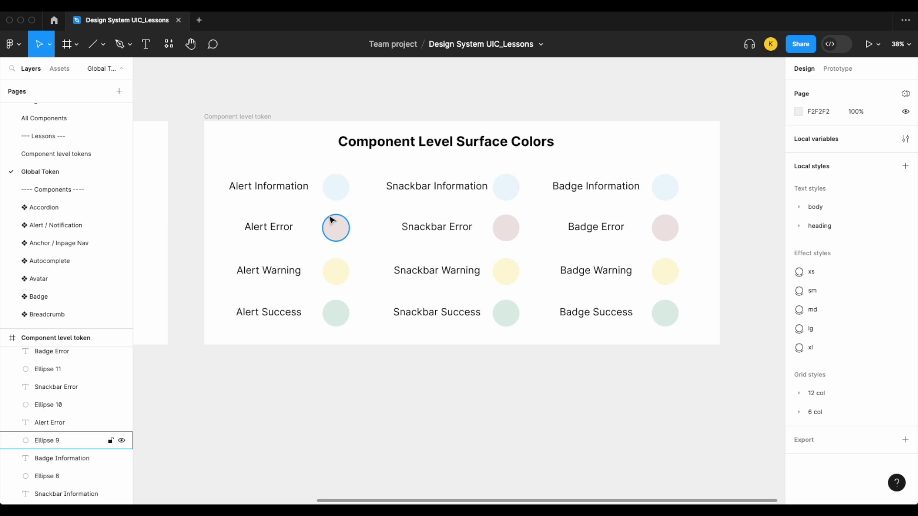
scroll(333, 220, "down", 5)
scroll(378, 219, "up", 3)
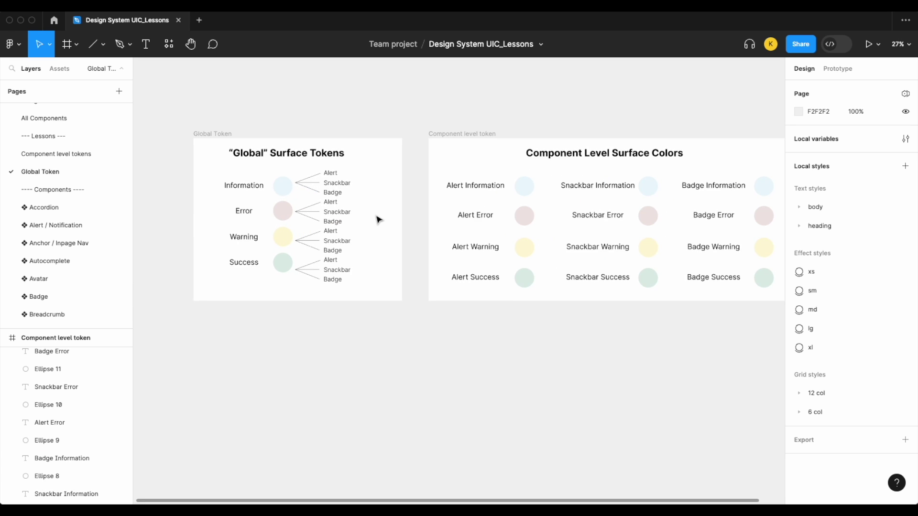
scroll(377, 220, "right", 2)
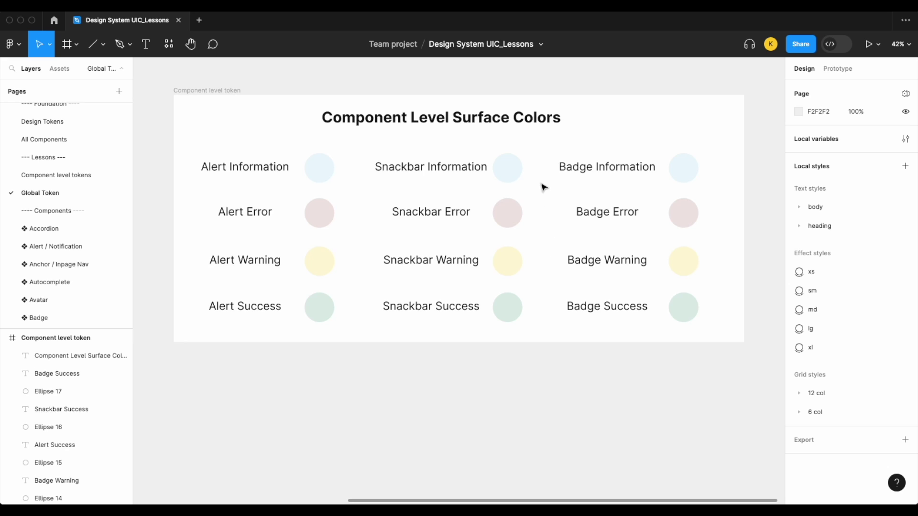
scroll(544, 188, "down", 1)
- Duplicate the Component Level Surface Colors frame and give the copy a near-black 030303 fill
left_click(250, 98)
key("ctrl+d")
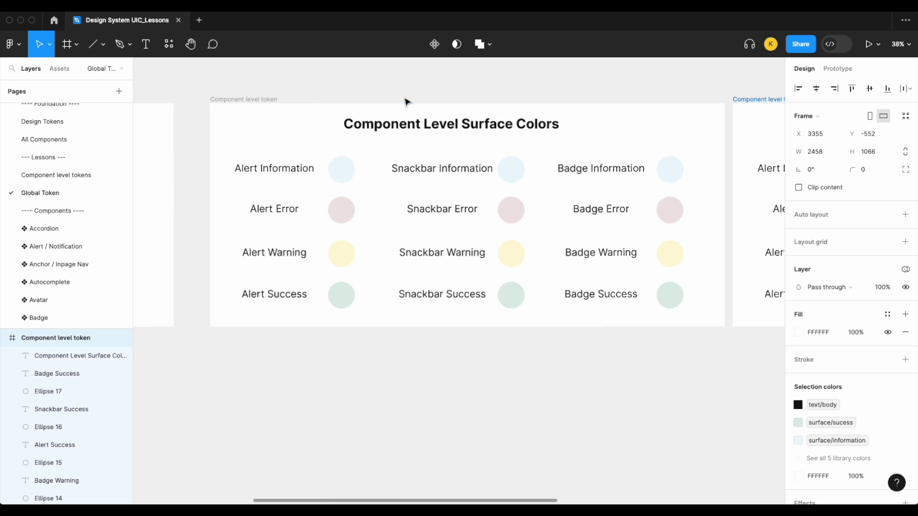
key("shift+2")
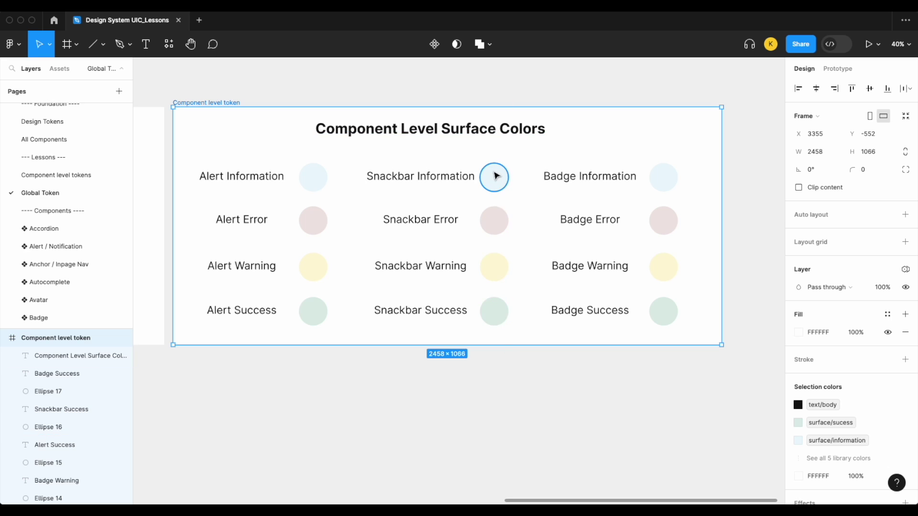
left_click(797, 332)
left_click_drag(679, 311, 638, 360)
- Switch the copied frame's mapped variable mode to dark
left_click(906, 270)
mouse_move(882, 305)
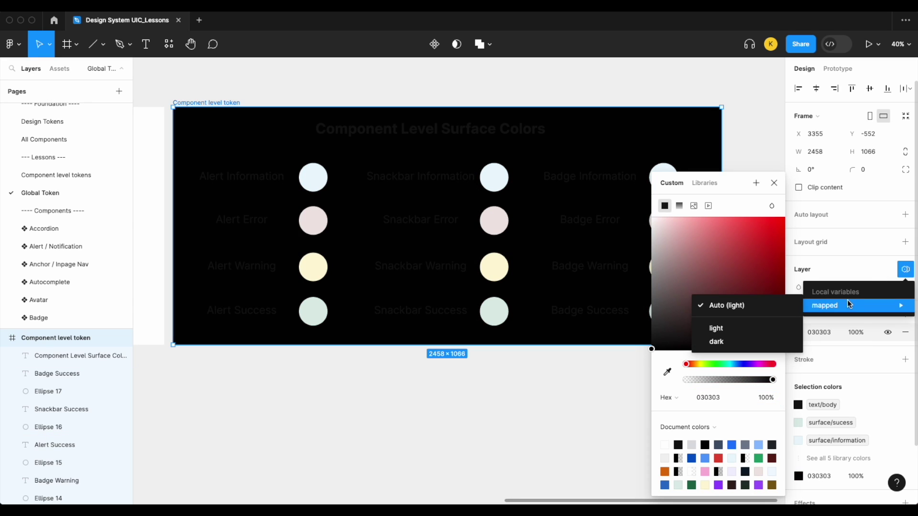
left_click(744, 340)
left_click(437, 425)
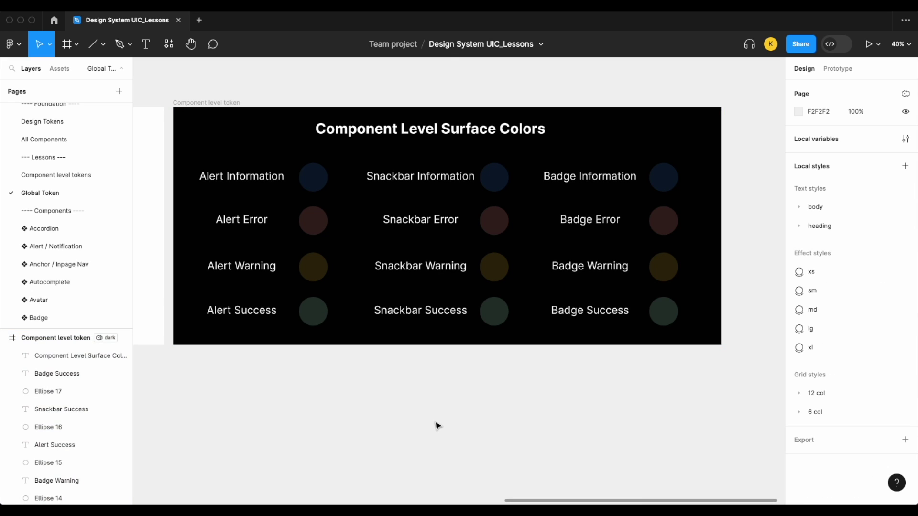
- Zoom in to review the dim navy, maroon, brown and green circles in the dark-mode copy
scroll(465, 411, "up", 1)
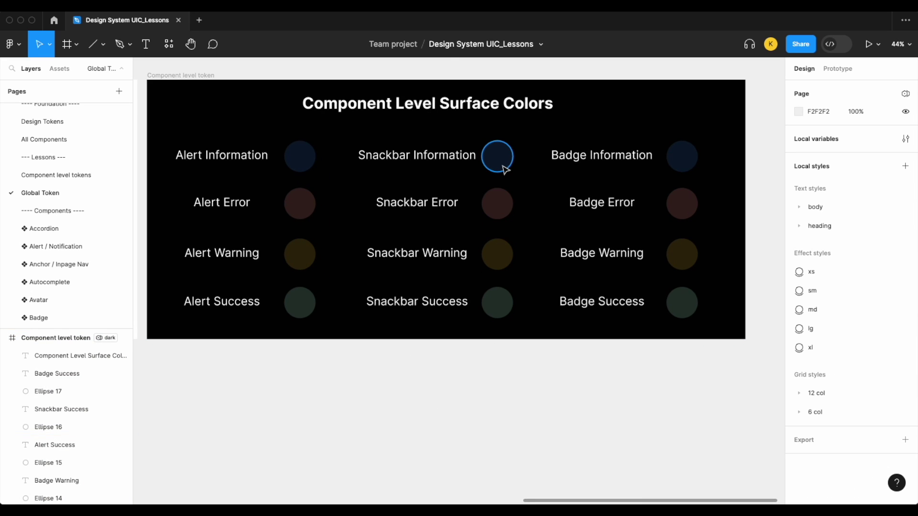
scroll(504, 171, "up", 3)
scroll(495, 277, "down", 3)
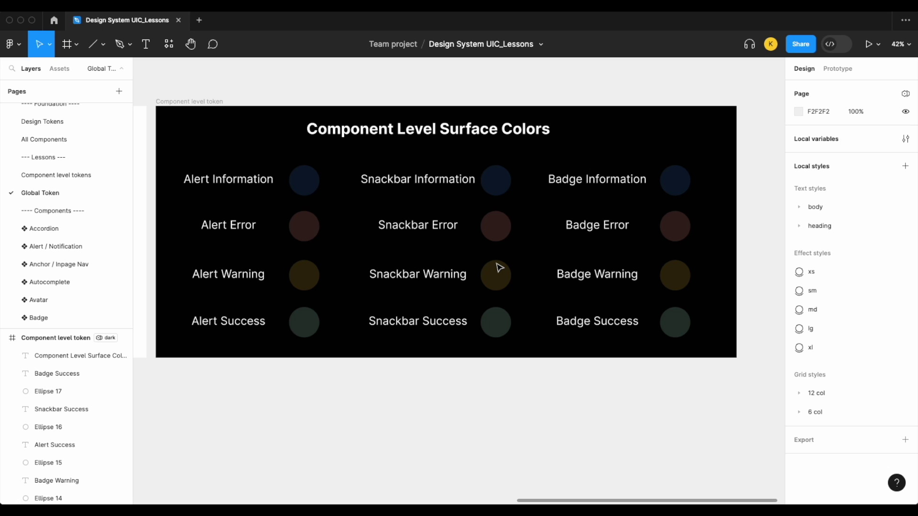
left_click(102, 176)
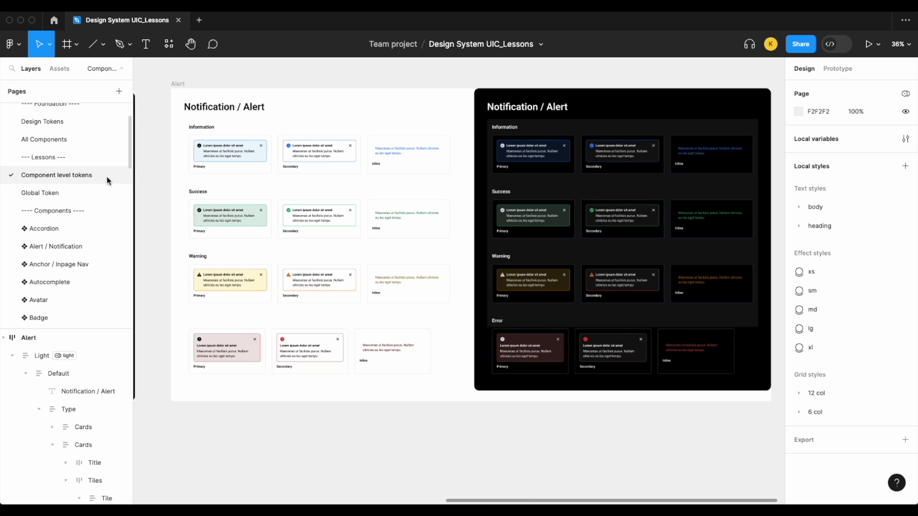
left_click(444, 396)
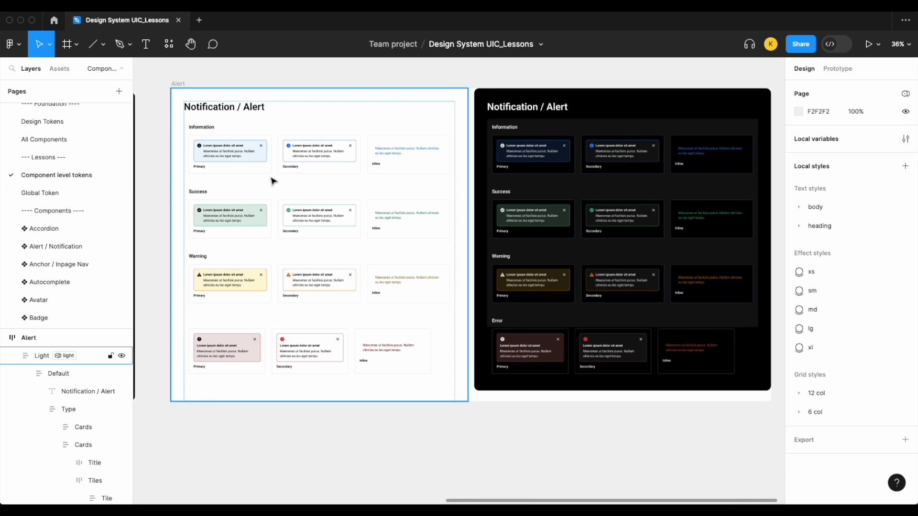
key("shift+2")
scroll(211, 434, "up", 3, "ctrl")
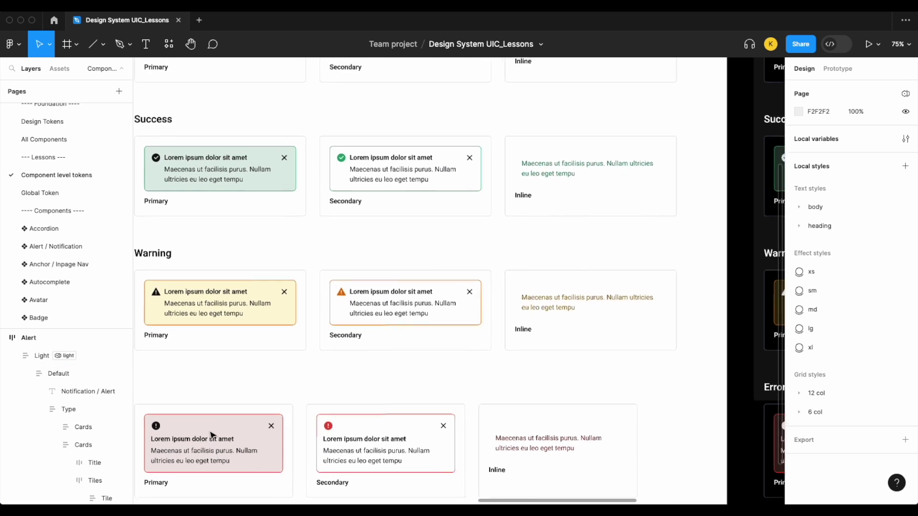
scroll(258, 142, "down", 5, "ctrl")
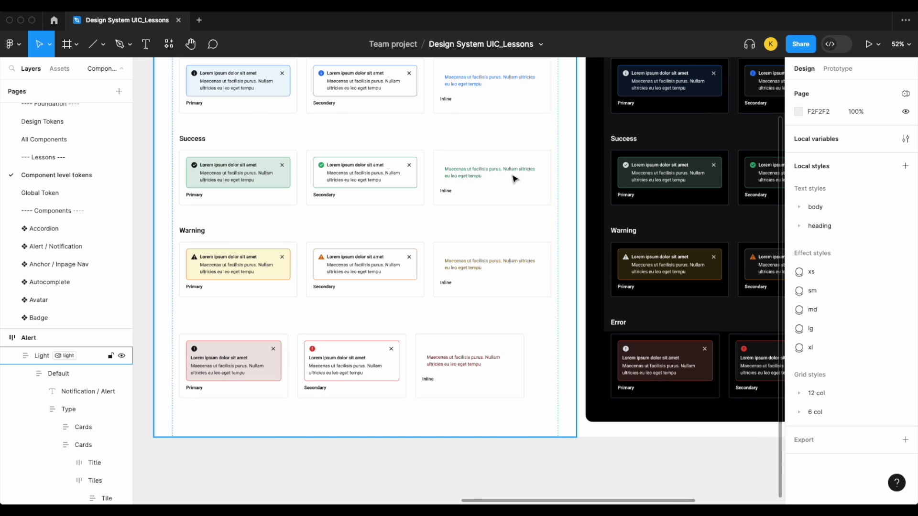
scroll(515, 179, "right", 2)
scroll(514, 180, "right", 3)
scroll(580, 210, "up", 2)
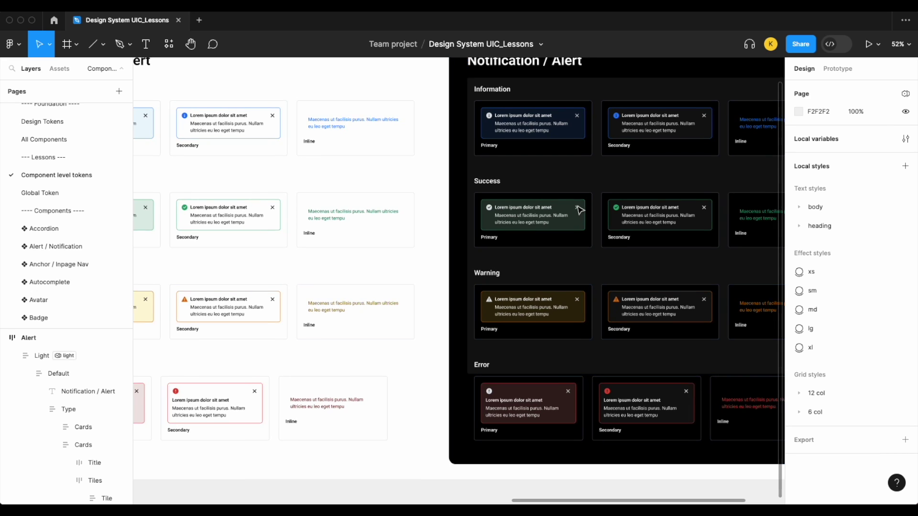
scroll(580, 211, "up", 3, "ctrl")
scroll(578, 221, "down", 3, "ctrl")
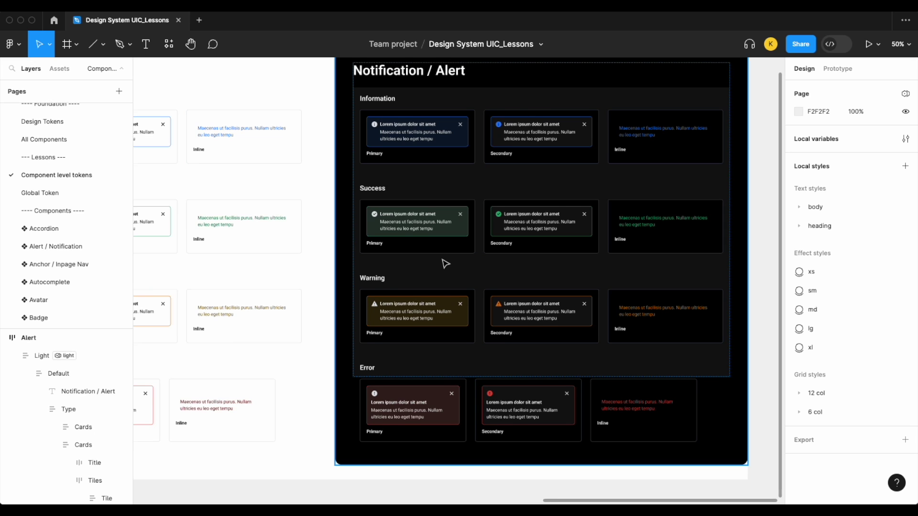
scroll(445, 264, "left", 1)
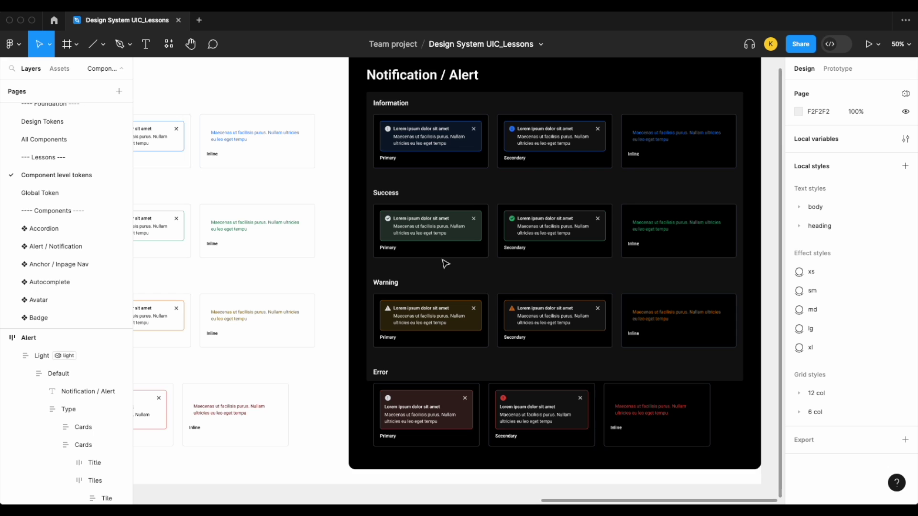
scroll(445, 264, "down", 3, "ctrl")
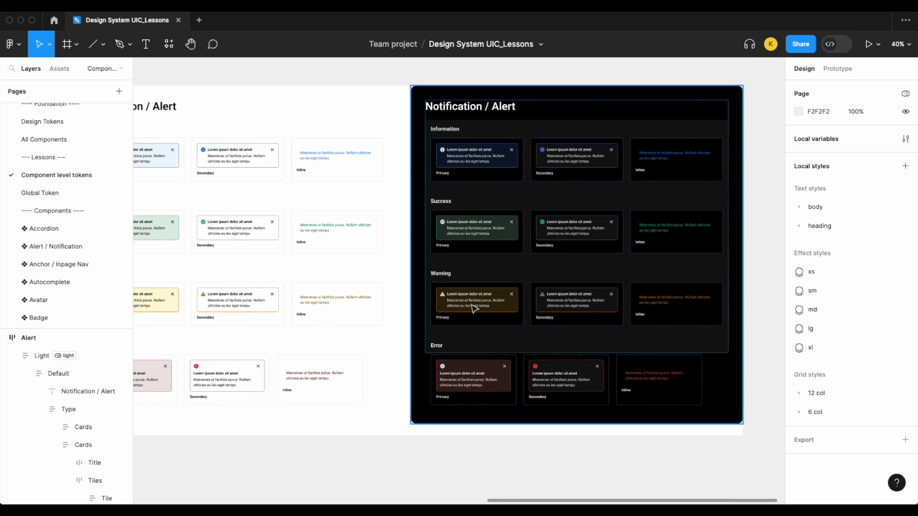
scroll(484, 306, "left", 3)
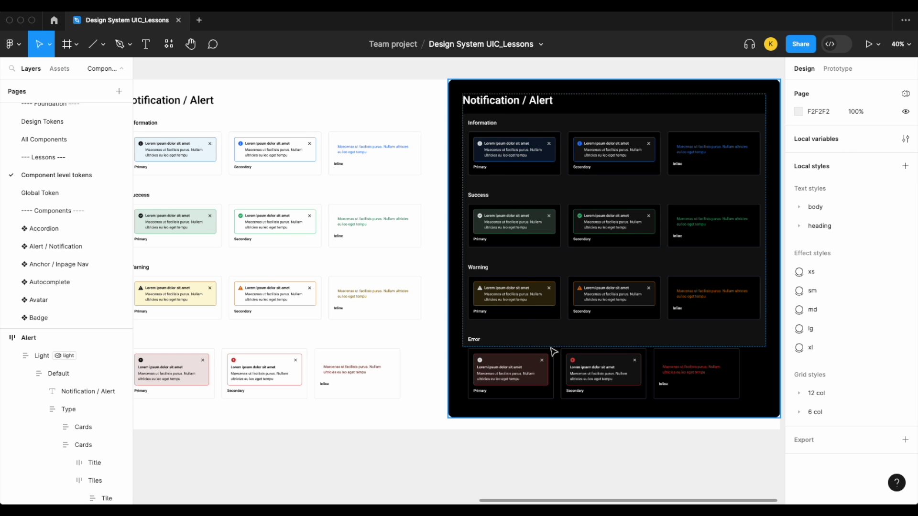
- Show the mapped surface variables and scroll to the alertSuccess, alertInformation, alertWarning and alertError values
left_click(907, 138)
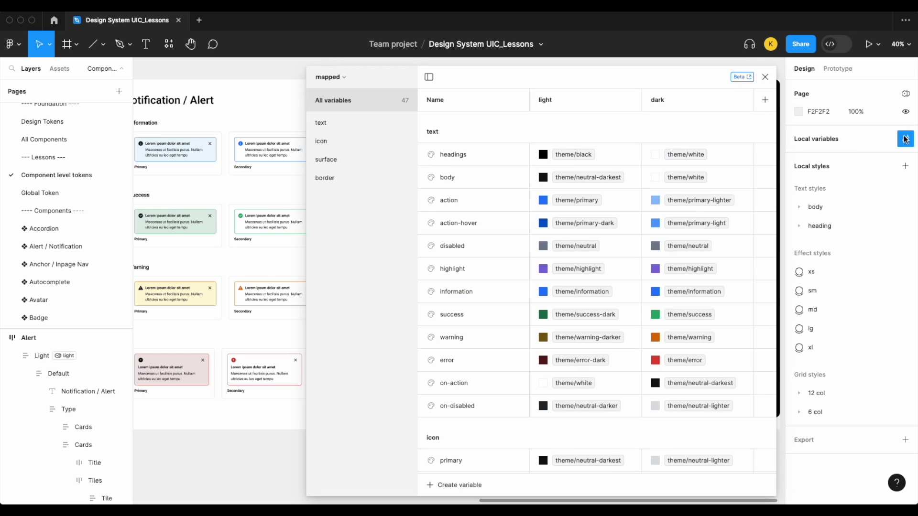
left_click(330, 159)
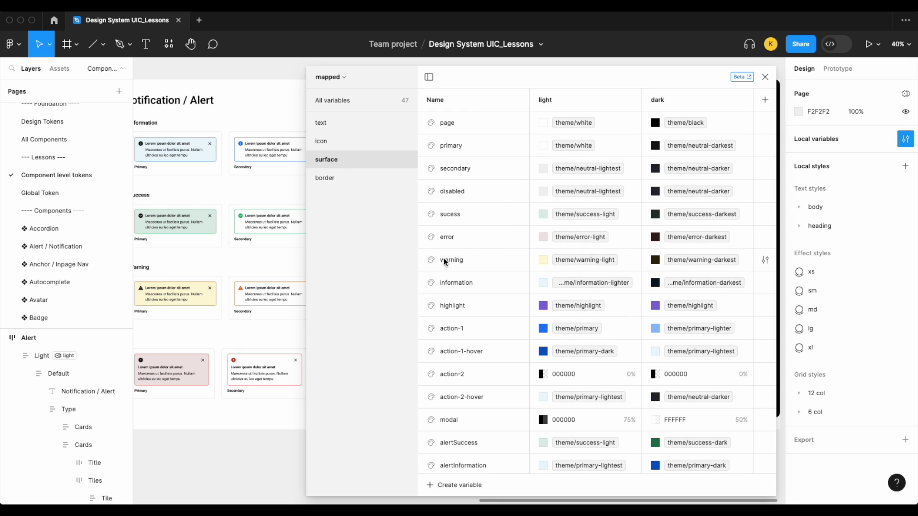
scroll(453, 246, "down", 3)
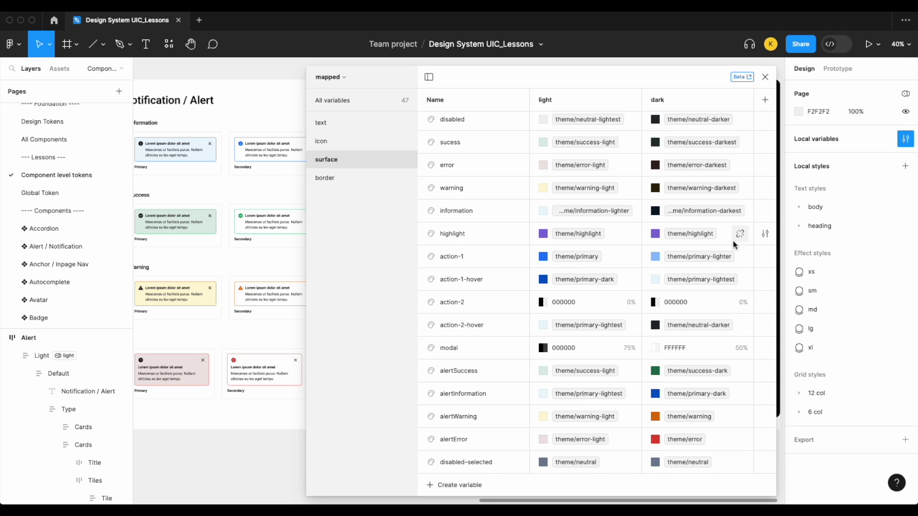
- Close the variables table and pan to the light alert frame beside its bold dark counterpart
left_click(765, 78)
scroll(586, 153, "down", 2)
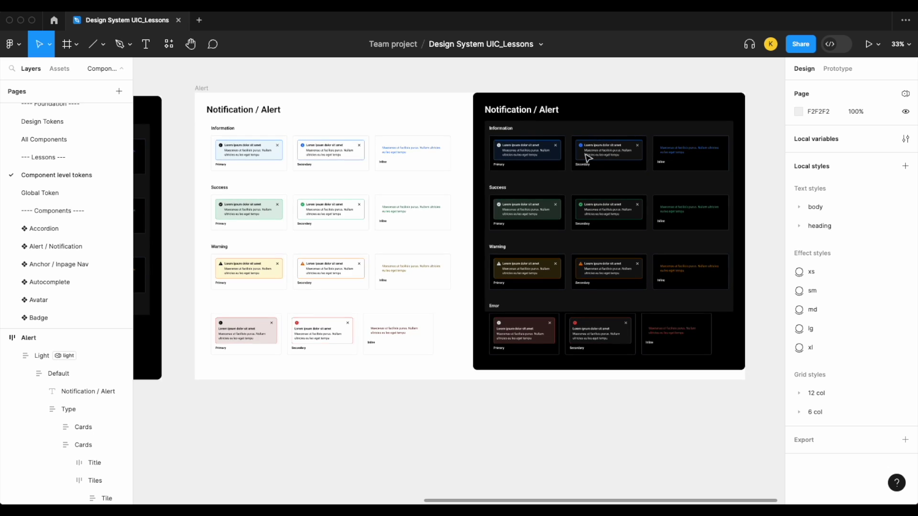
scroll(586, 156, "left", 10)
scroll(588, 158, "left", 5)
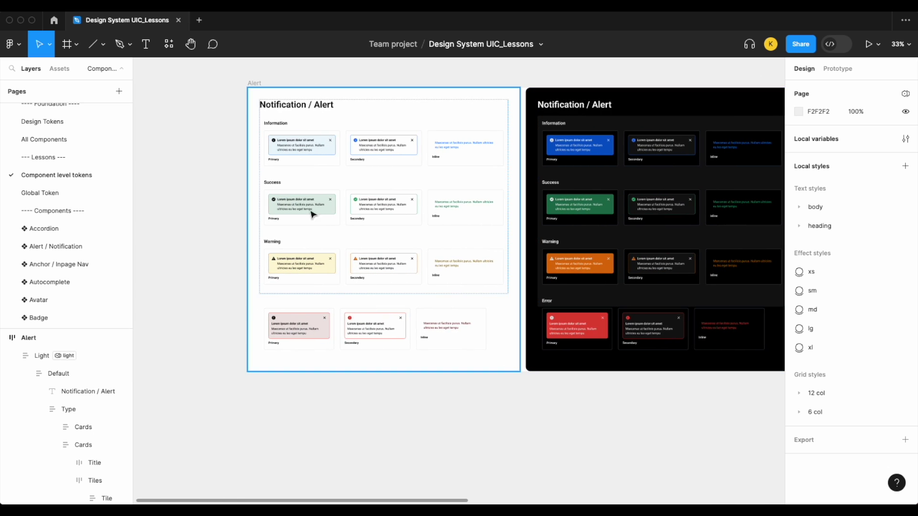
scroll(609, 203, "up", 2)
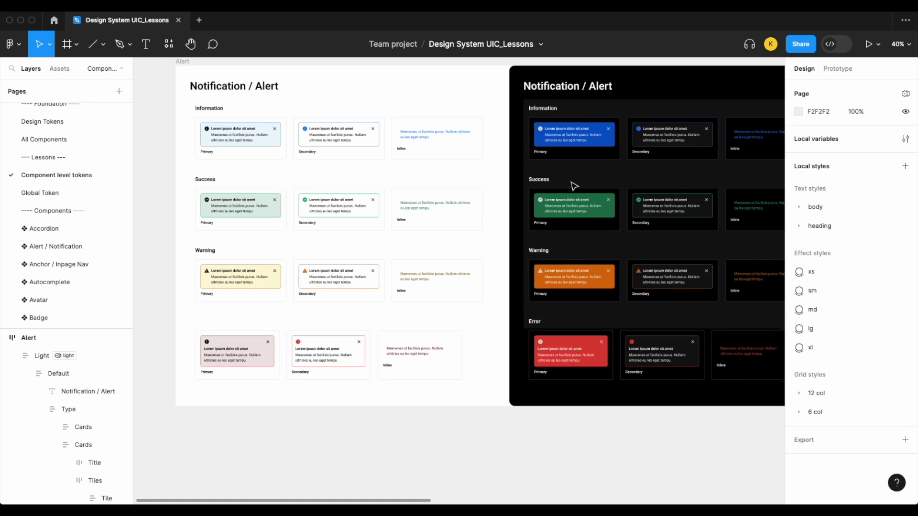
scroll(575, 186, "right", 1)
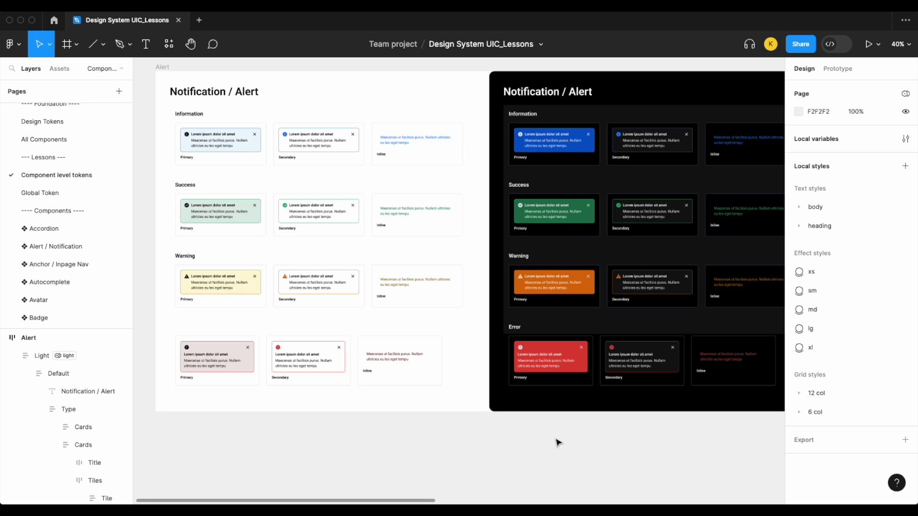
- Zoom out and pan to compare both light and dark Notification / Alert frame pairs
scroll(558, 443, "down", 5)
scroll(558, 442, "right", 5)
scroll(558, 442, "right", 3)
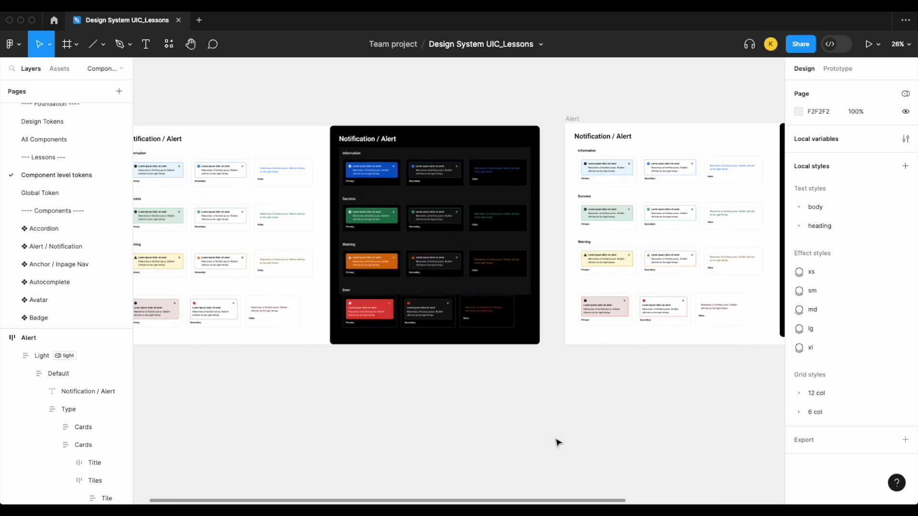
scroll(558, 442, "down", 2)
scroll(558, 442, "right", 5)
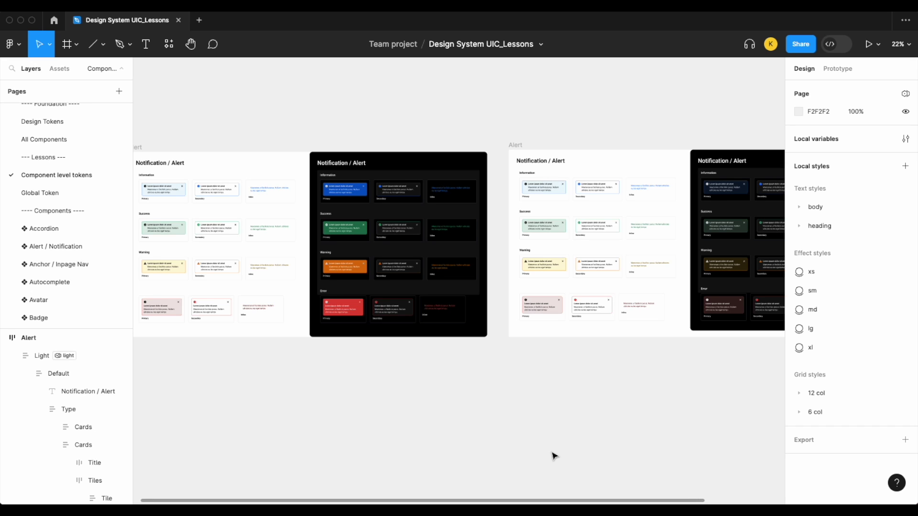
scroll(550, 452, "left", 2)
scroll(481, 351, "up", 3)
scroll(483, 286, "up", 1)
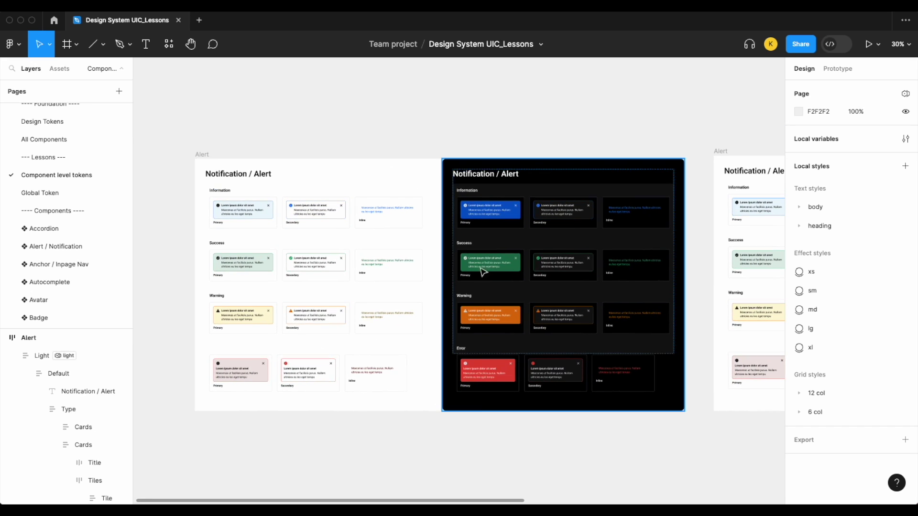
scroll(475, 199, "down", 1)
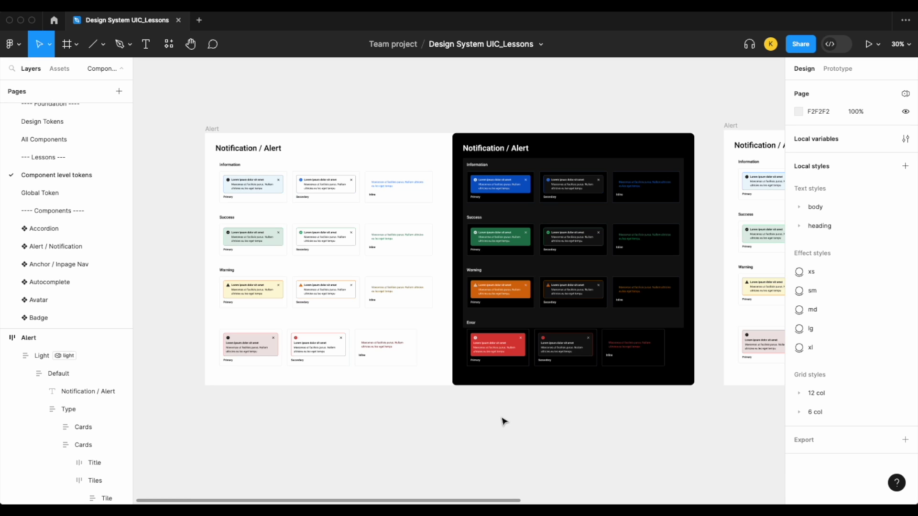
- Close the Chrome window to return to the UI Collective Design System preview file
scroll(502, 420, "down", 3)
scroll(502, 421, "right", 5)
scroll(503, 423, "left", 3)
scroll(504, 423, "down", 2)
scroll(504, 423, "left", 1)
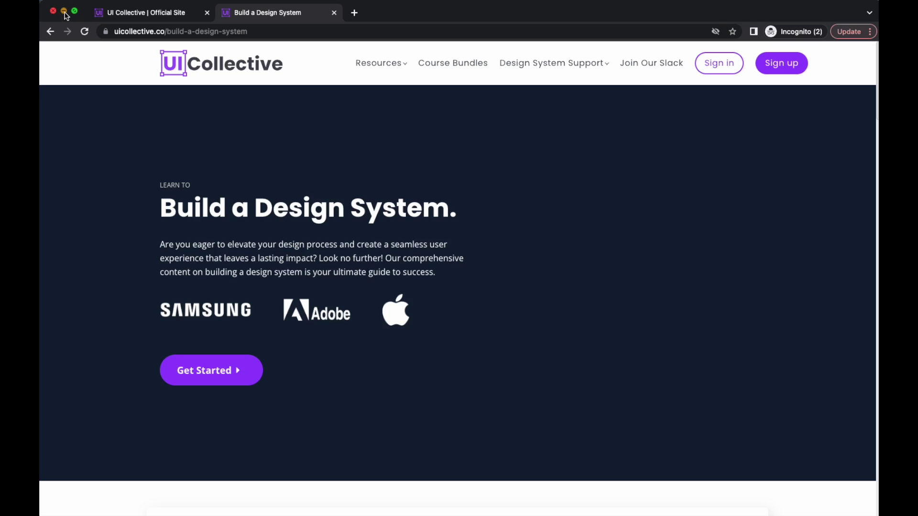
left_click(64, 11)
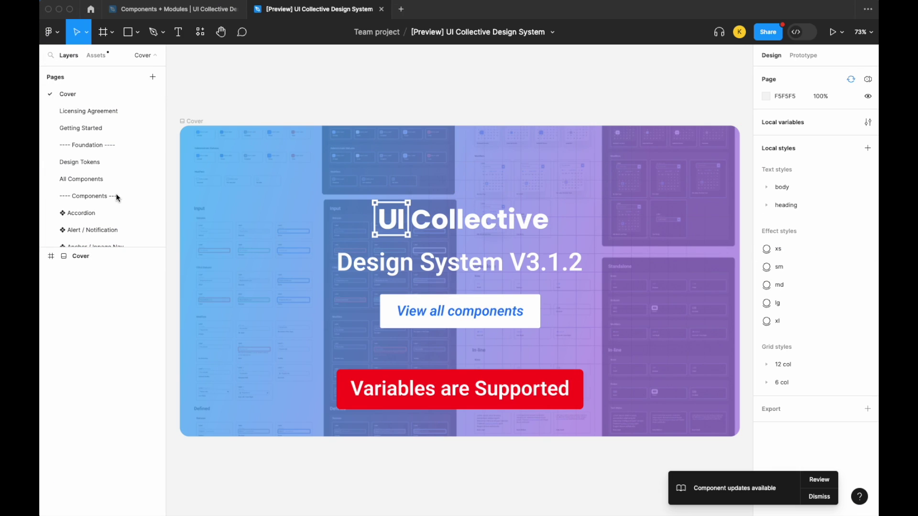
- Go to the All Components page and zoom to view the Form Elements, Way finding and Data Display boards
scroll(119, 184, "down", 2)
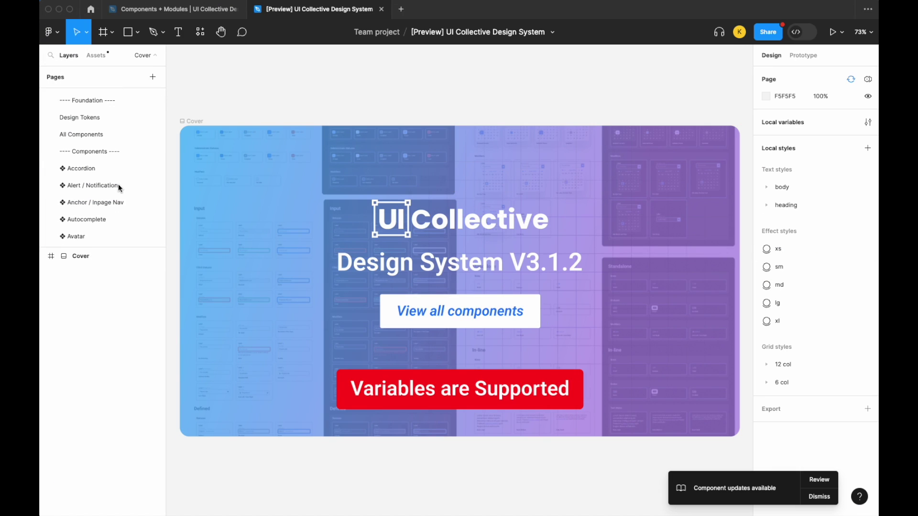
left_click(106, 135)
scroll(459, 168, "up", 5)
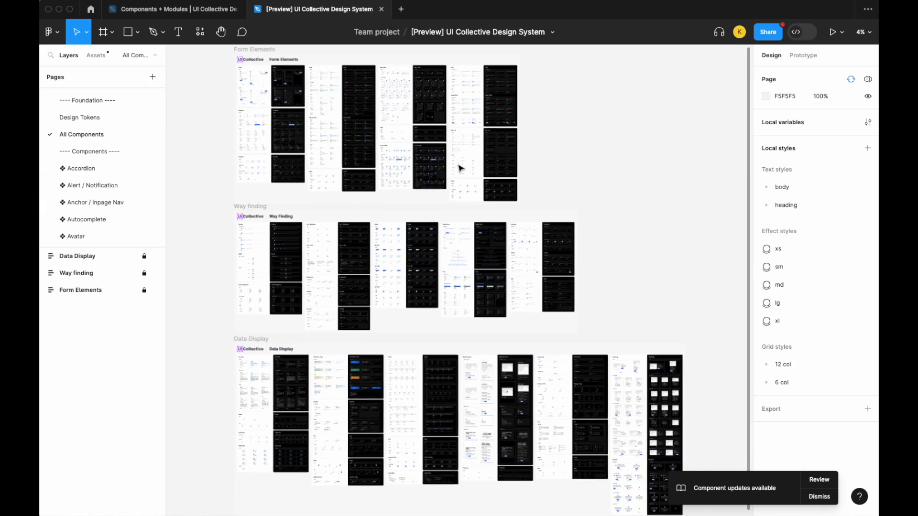
scroll(488, 187, "down", 5)
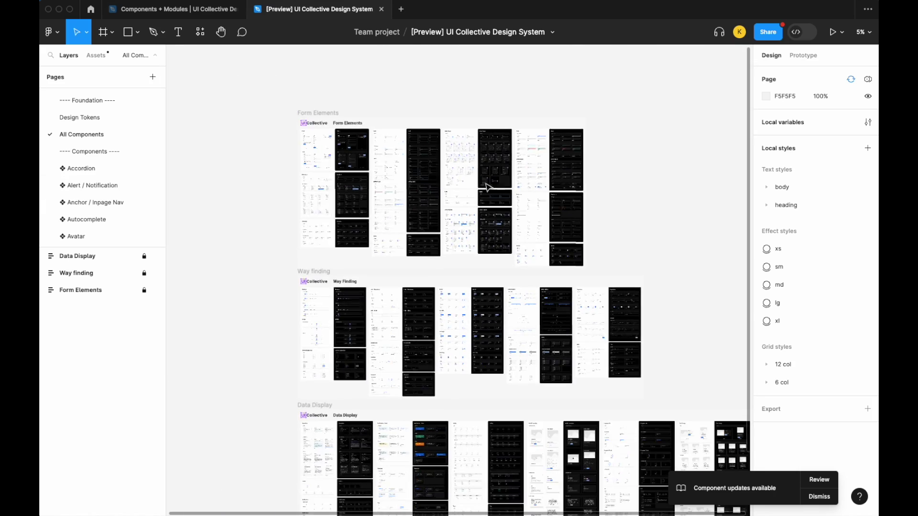
scroll(485, 200, "up", 3)
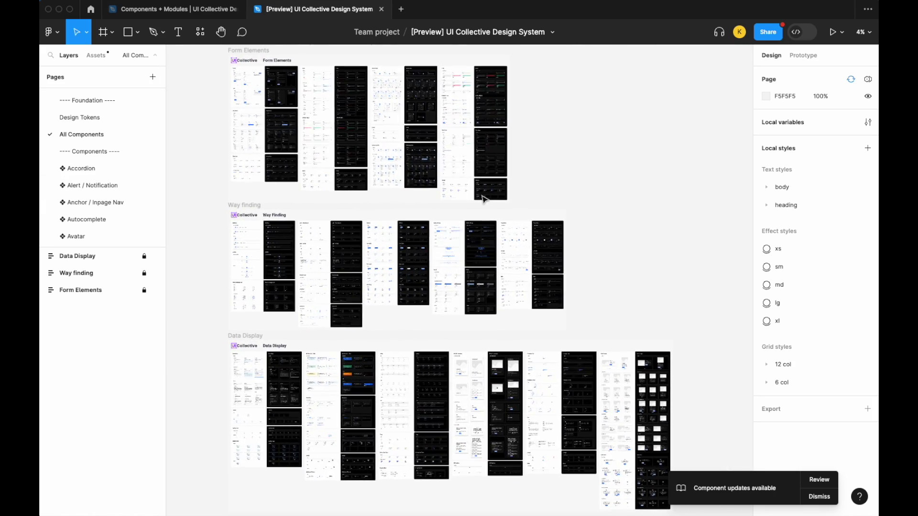